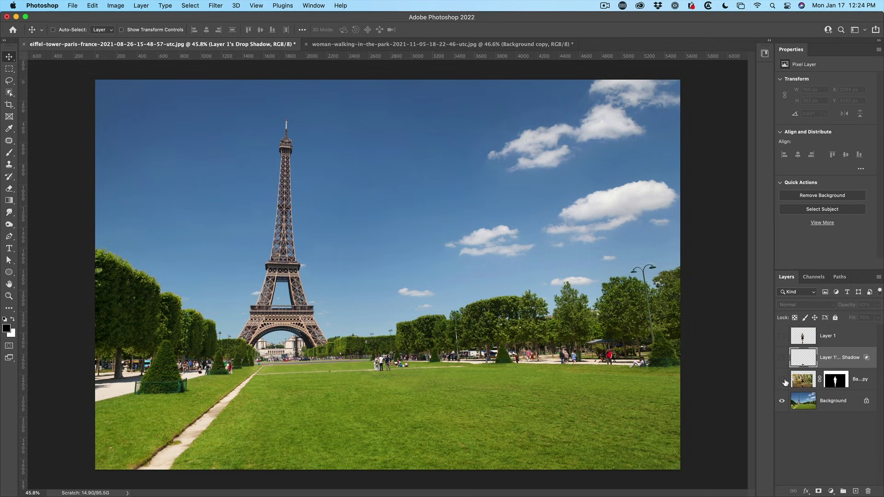
# Step: Preview the final composite and switch between the woman and Eiffel Tower photos
pyautogui.click(783, 336)
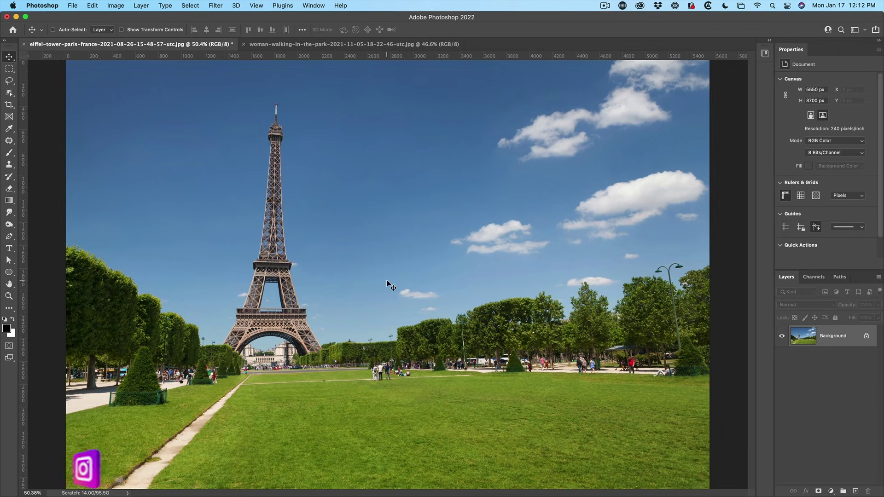
pyautogui.click(368, 44)
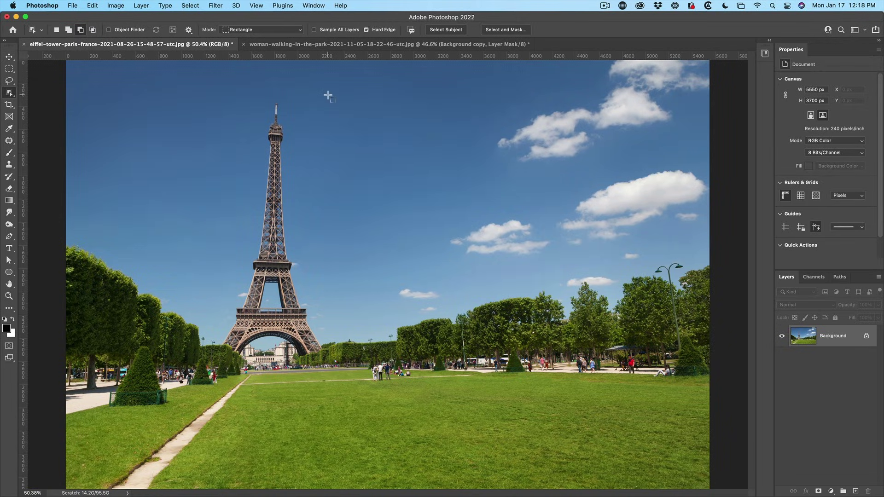
pyautogui.click(76, 5)
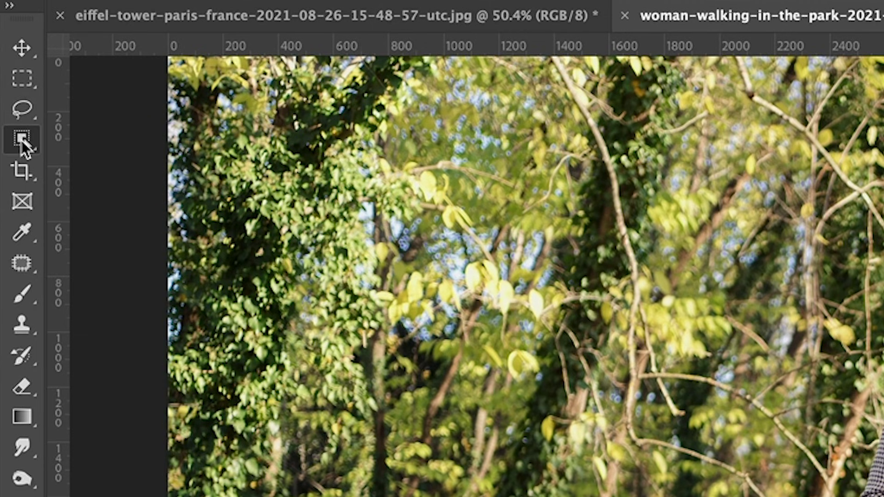
# Step: Select the walking woman with the Object Selection Tool's Select Subject
pyautogui.rightClick(8, 92)
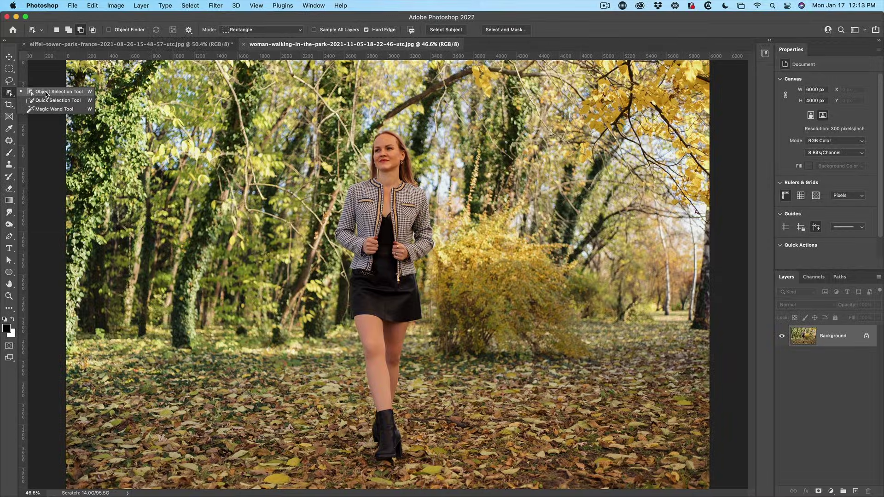
pyautogui.click(46, 94)
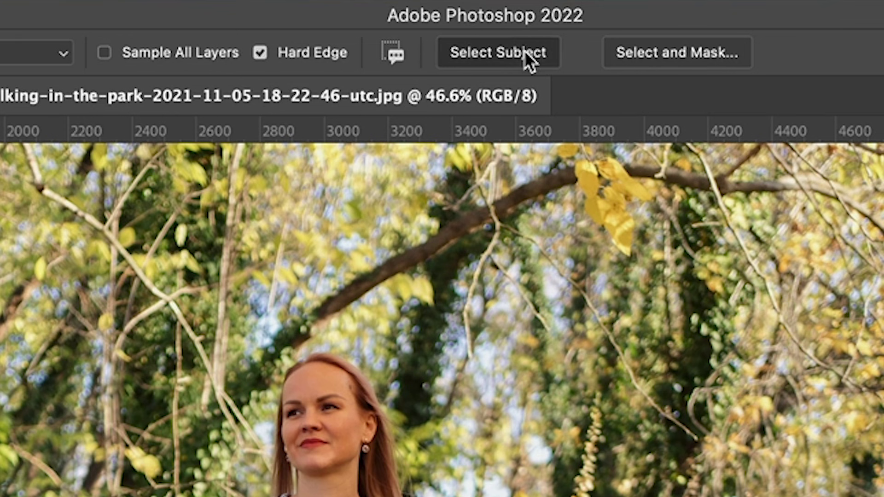
pyautogui.click(456, 31)
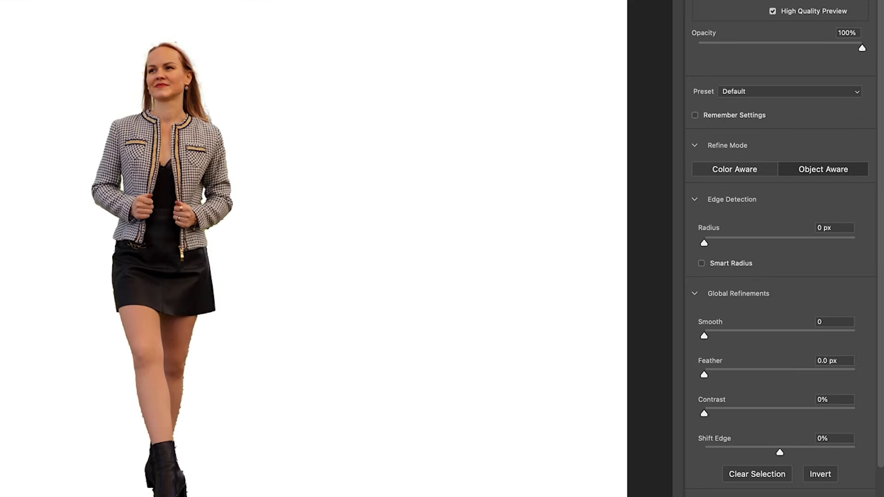
# Step: Refine edges to Radius 1 px, Feather 4.8 px, Contrast 35%, output as a masked new layer
pyautogui.moveTo(703, 242); pyautogui.dragTo(710, 242)
pyautogui.click(823, 228)
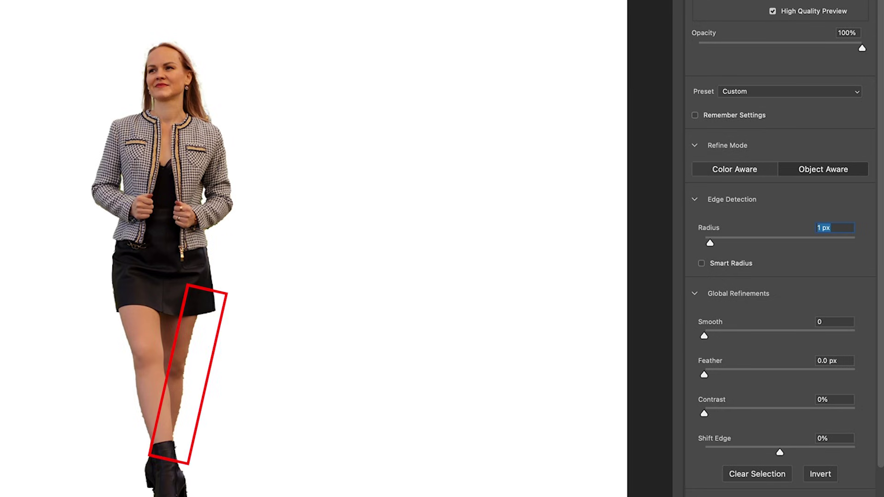
pyautogui.moveTo(703, 375); pyautogui.dragTo(722, 374)
pyautogui.moveTo(703, 413); pyautogui.dragTo(755, 413)
pyautogui.moveTo(722, 374); pyautogui.dragTo(745, 374)
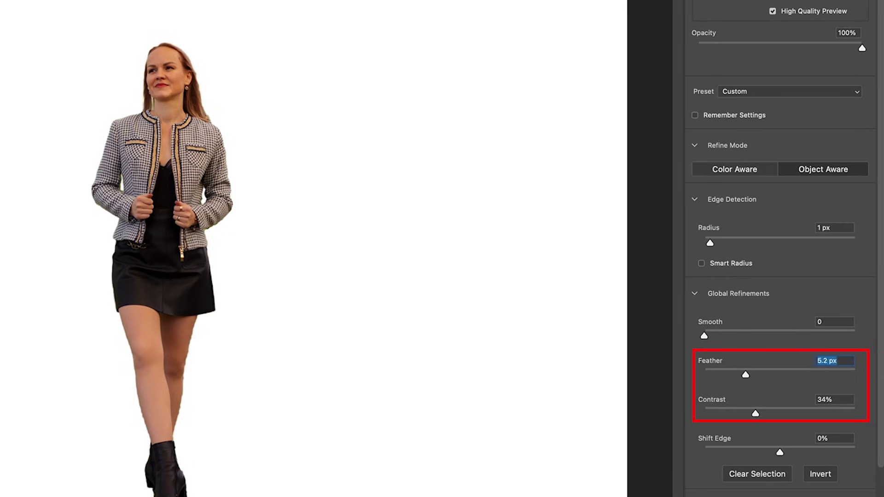
pyautogui.write('4.8')
pyautogui.press('Tab')
pyautogui.press('Up')
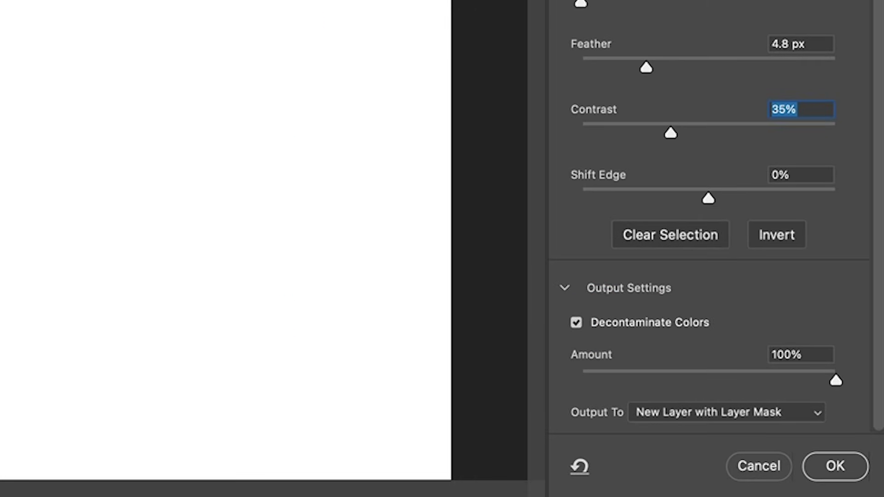
pyautogui.click(748, 412)
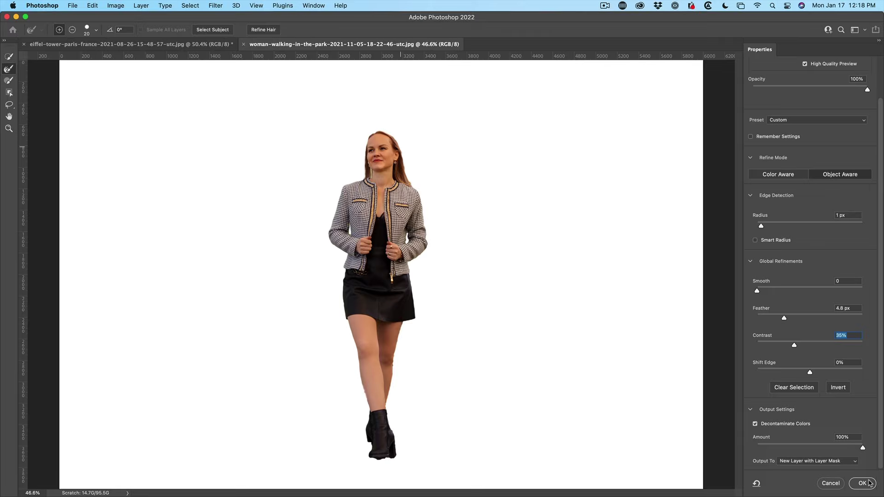
pyautogui.click(868, 484)
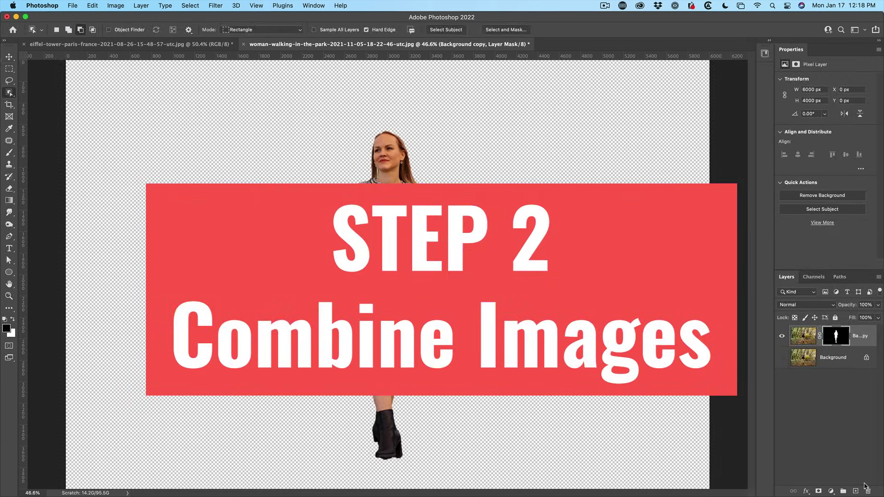
# Step: Move the cut-out woman layer into the Eiffel Tower document with the Move tool
pyautogui.press('v')
pyautogui.moveTo(685, 377); pyautogui.dragTo(669, 378)
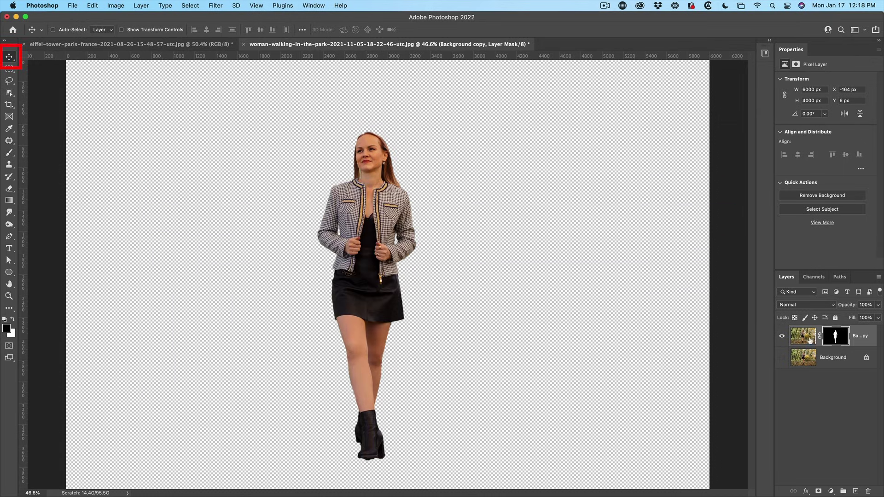
pyautogui.click(799, 336)
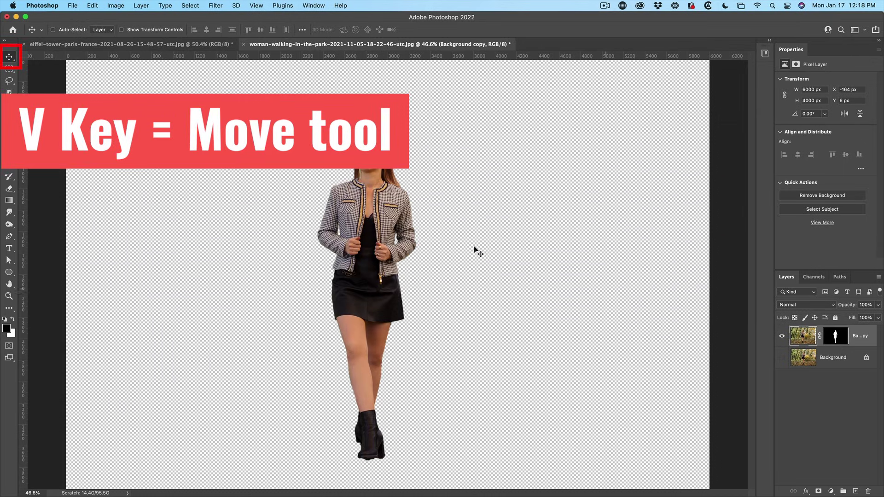
pyautogui.moveTo(397, 224); pyautogui.dragTo(439, 209)
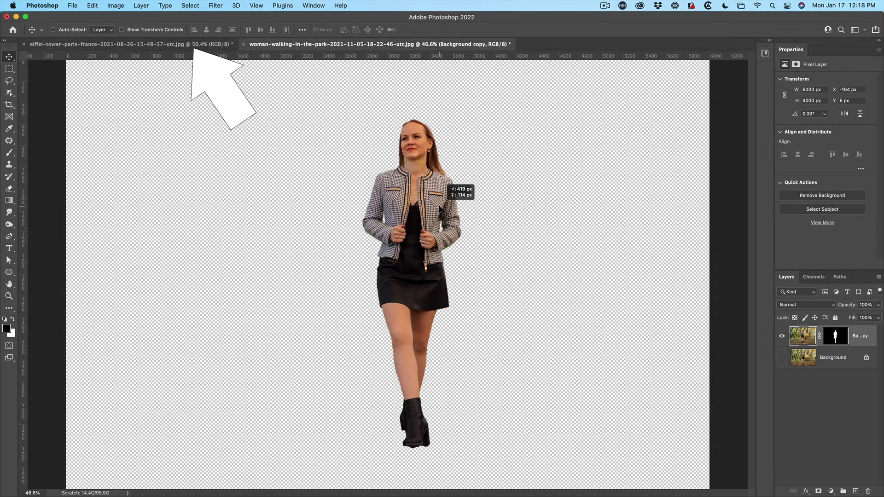
pyautogui.moveTo(439, 208); pyautogui.dragTo(197, 44)
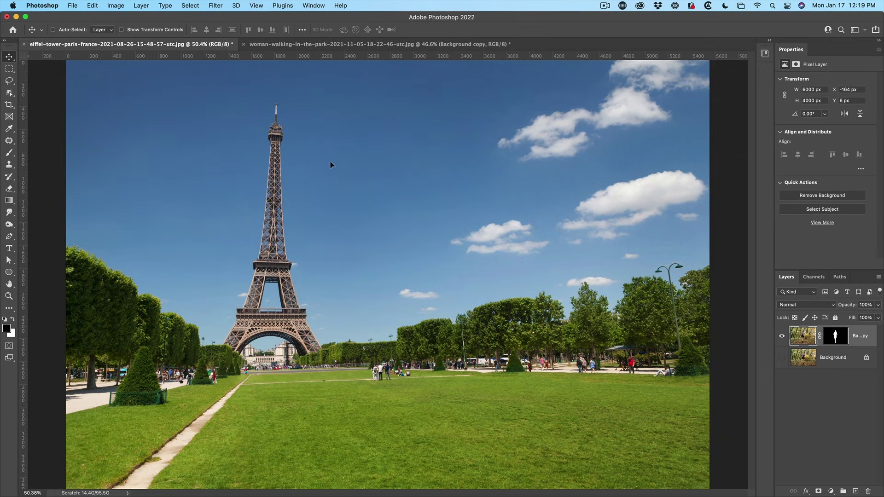
pyautogui.moveTo(375, 219); pyautogui.dragTo(389, 262)
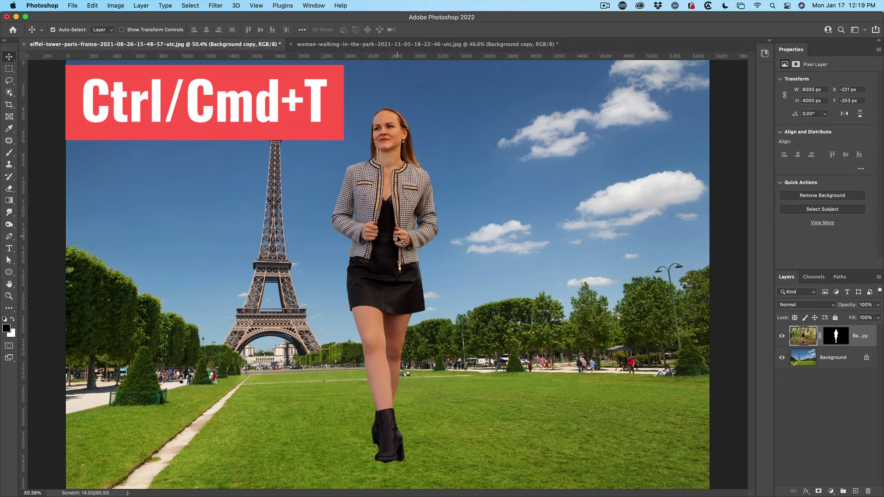
# Step: Flip the woman layer horizontally using Free Transform
pyautogui.hotkey('ctrl', 't')
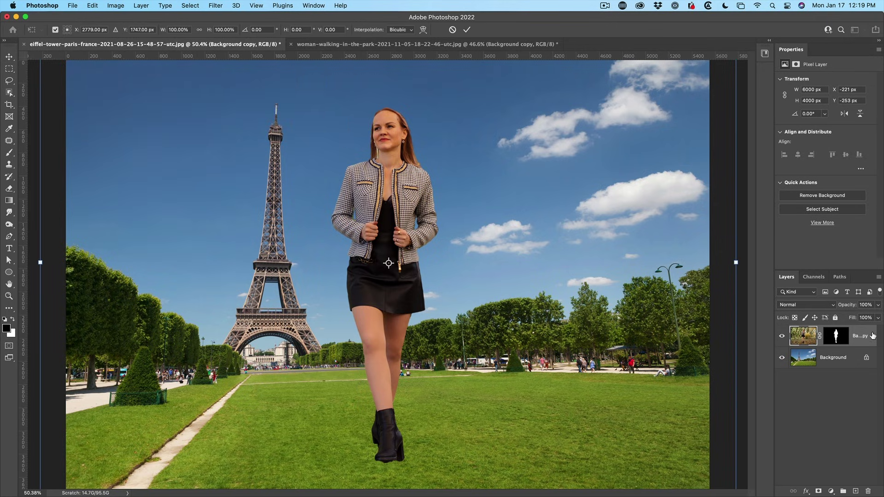
pyautogui.rightClick(402, 126)
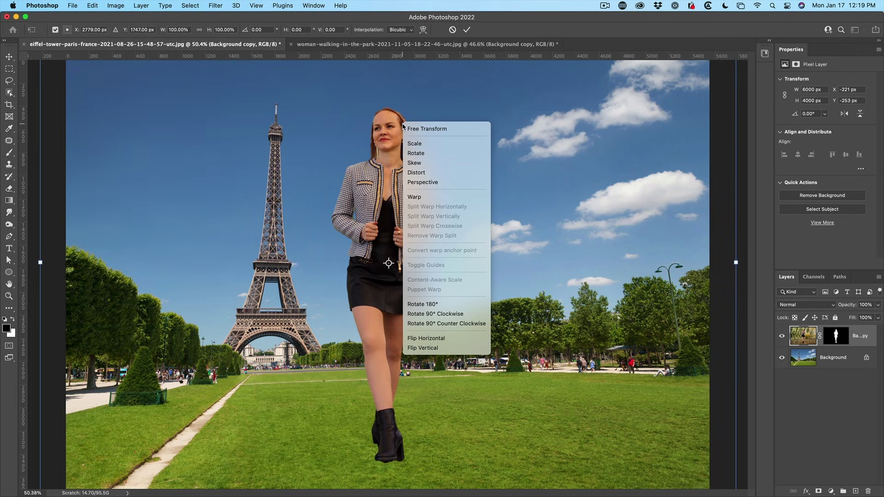
pyautogui.click(447, 338)
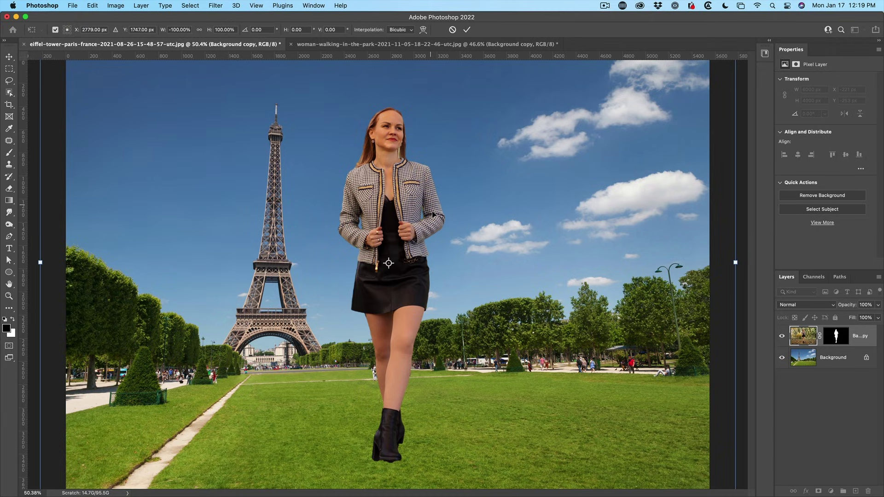
pyautogui.scroll(-2, 440, 204)
pyautogui.scroll(-2, 437, 208)
pyautogui.scroll(-2, 432, 214)
pyautogui.scroll(-1, 433, 218)
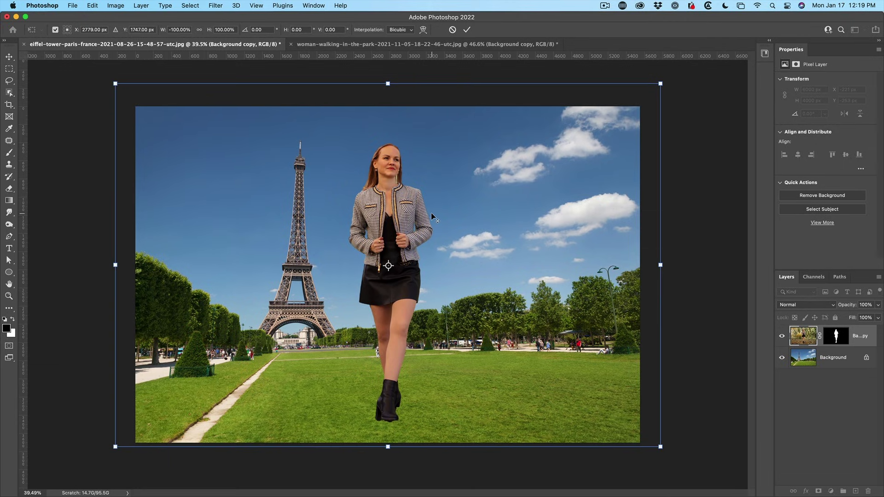
# Step: Scale the woman to about three-quarters size and place her on the central lawn
pyautogui.moveTo(115, 84); pyautogui.dragTo(265, 178)
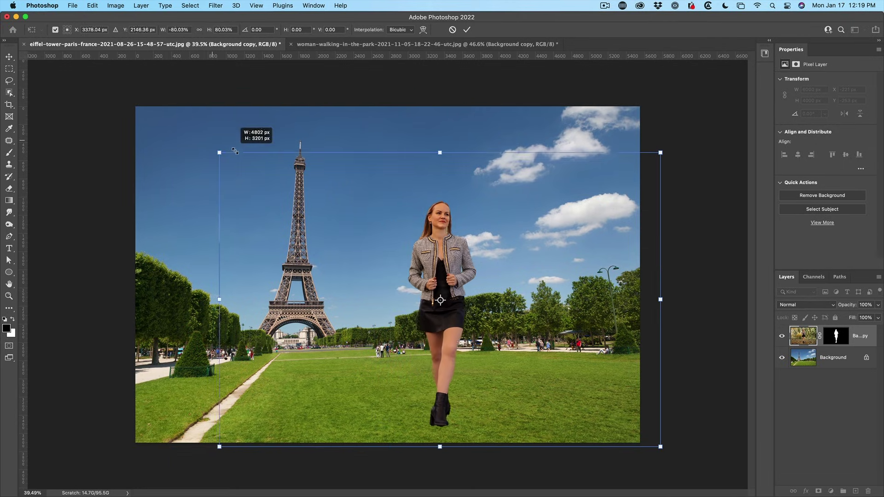
pyautogui.moveTo(512, 295); pyautogui.dragTo(418, 294)
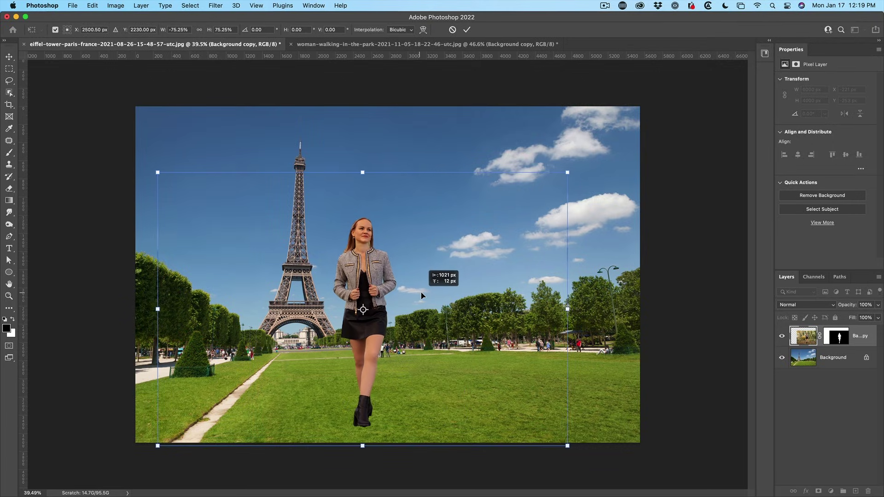
pyautogui.moveTo(418, 295); pyautogui.dragTo(425, 302)
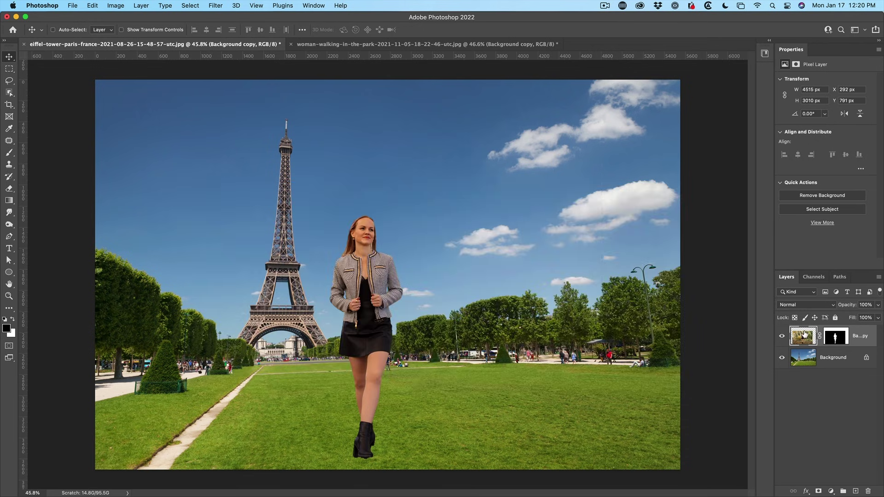
# Step: Open Neural Filters and turn on the Harmonization filter
pyautogui.click(216, 5)
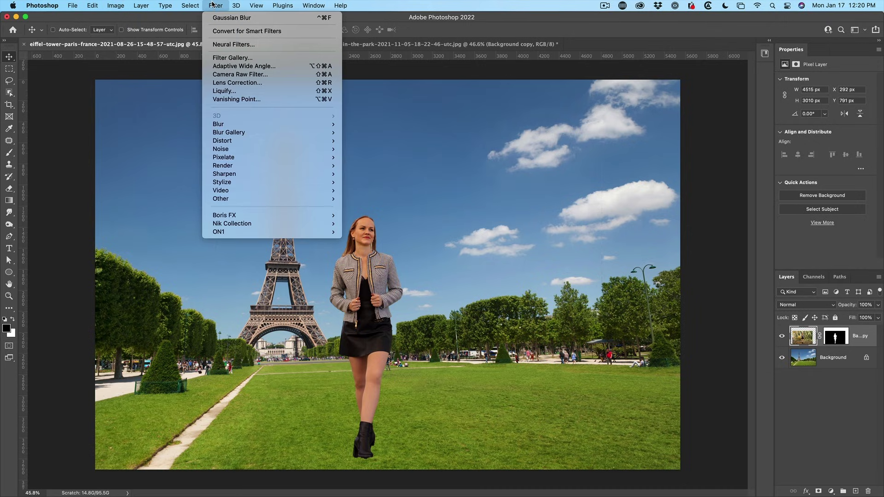
pyautogui.click(225, 45)
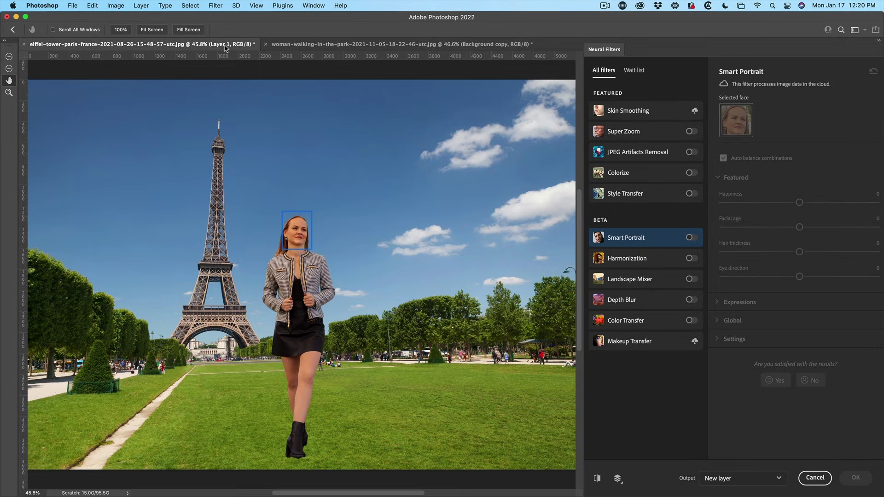
pyautogui.click(119, 7)
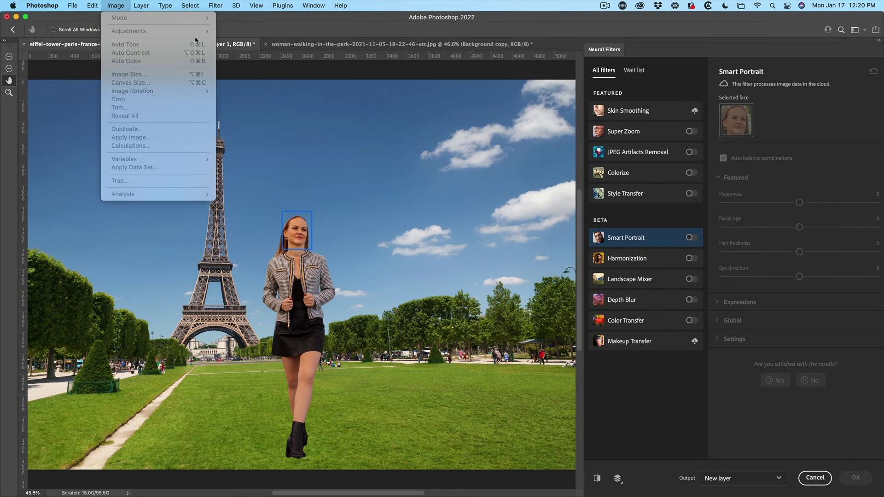
pyautogui.click(564, 20)
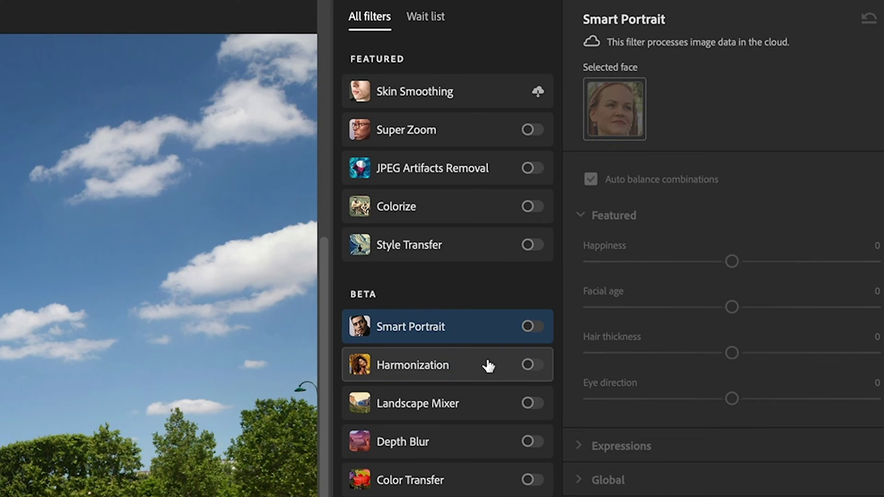
pyautogui.click(488, 366)
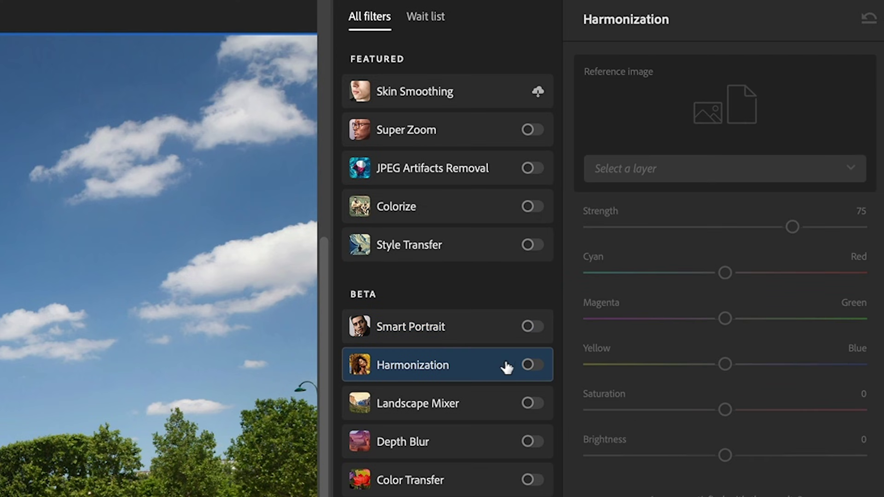
pyautogui.click(529, 365)
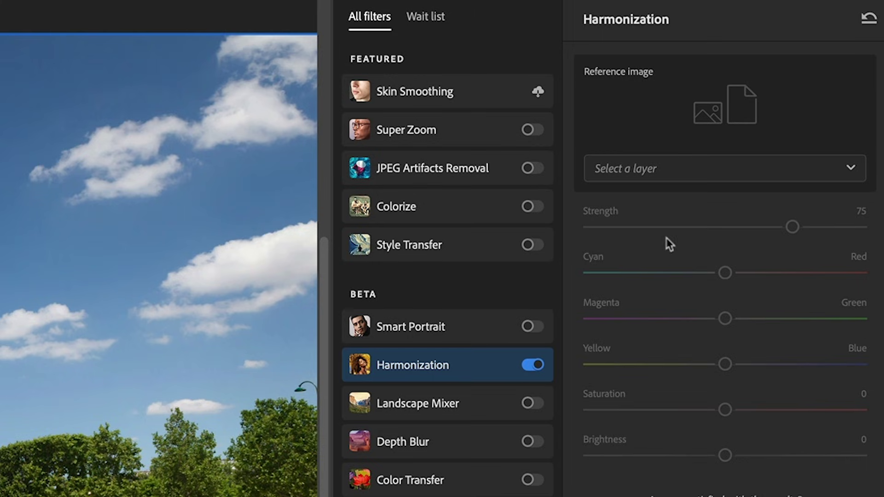
# Step: Harmonize to the Background layer with Strength 56 and Brightness +5, then apply
pyautogui.click(695, 177)
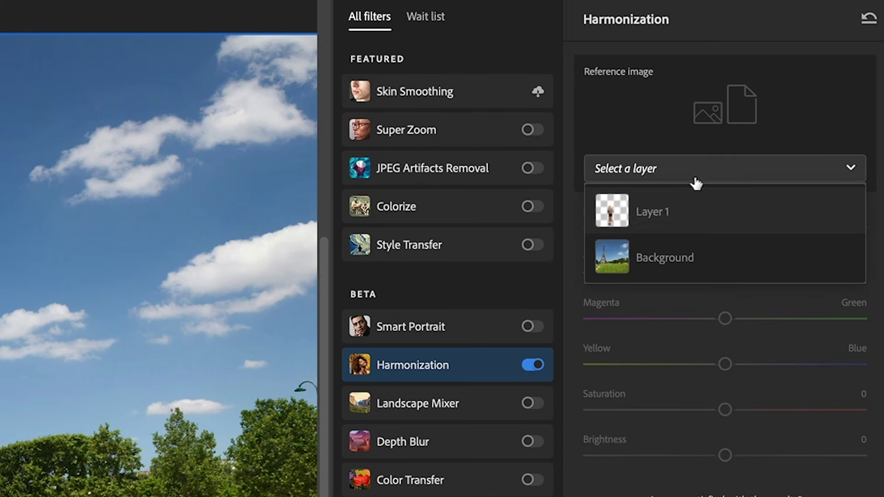
pyautogui.click(675, 266)
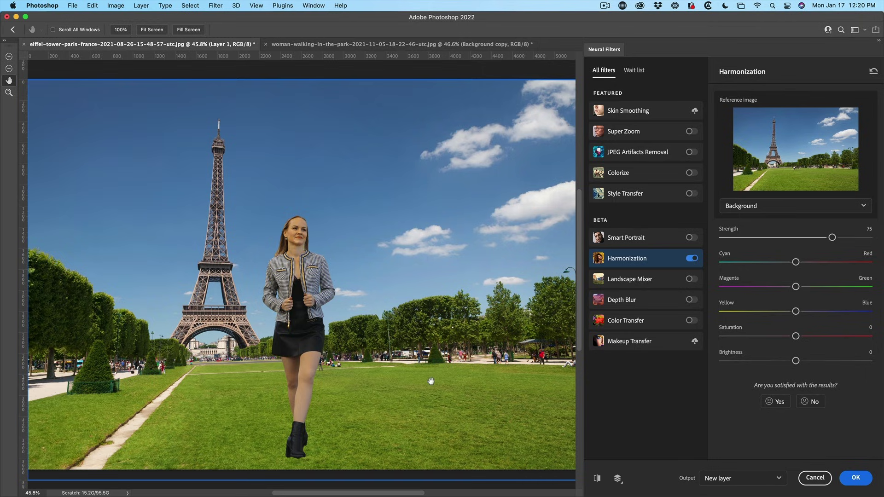
pyautogui.click(829, 238)
pyautogui.moveTo(830, 239); pyautogui.dragTo(808, 239)
pyautogui.moveTo(807, 238); pyautogui.dragTo(804, 239)
pyautogui.moveTo(795, 361); pyautogui.dragTo(803, 361)
pyautogui.click(855, 479)
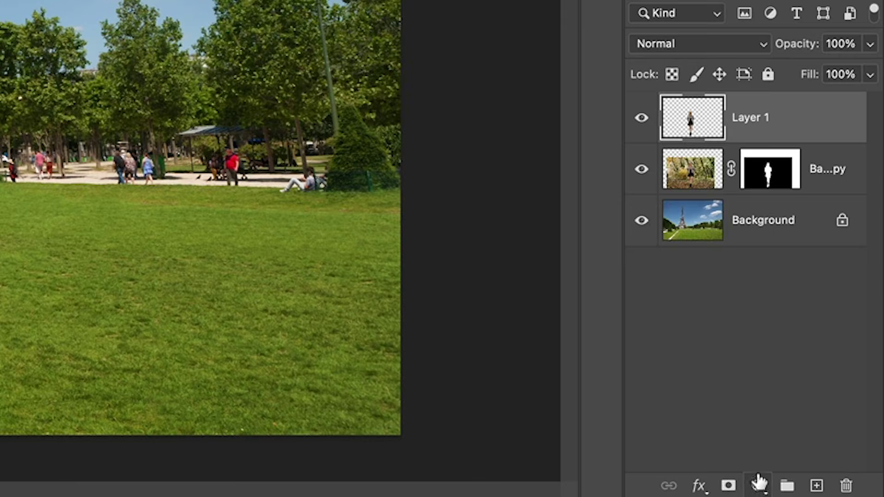
# Step: Give Layer 1 a Drop Shadow at -12° angle, distance 86, size 21
pyautogui.click(699, 486)
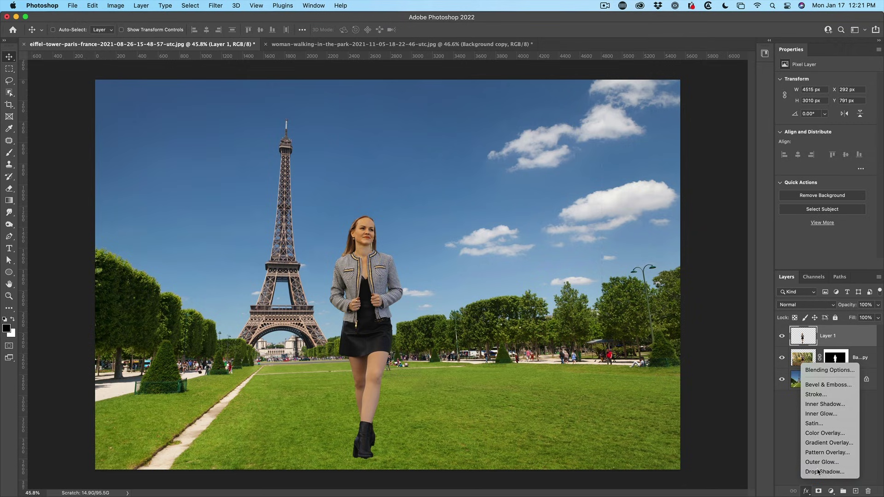
pyautogui.click(724, 435)
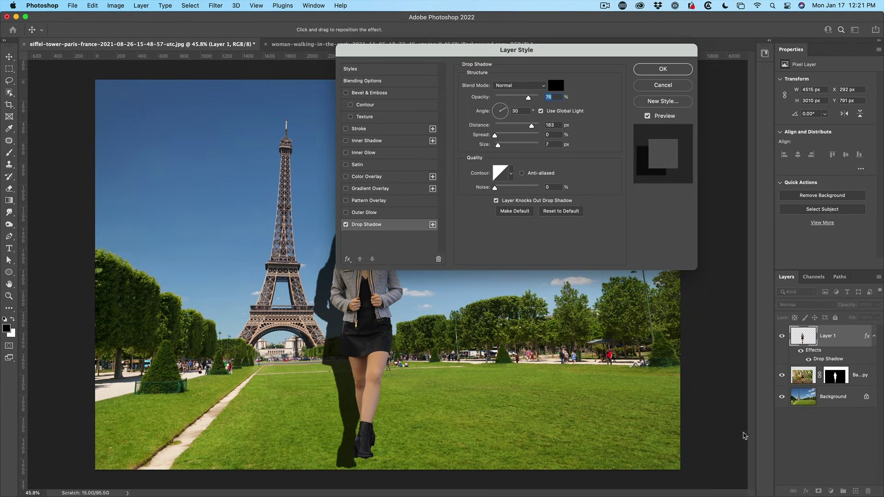
pyautogui.moveTo(461, 54); pyautogui.dragTo(592, 60)
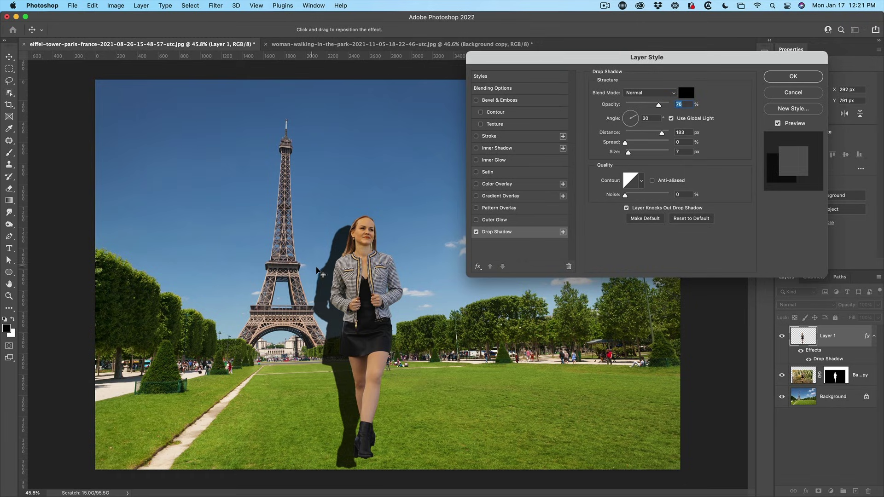
pyautogui.moveTo(327, 277)
pyautogui.mouseDown()
pyautogui.moveTo(331, 255)
pyautogui.moveTo(342, 258)
pyautogui.moveTo(334, 263)
pyautogui.mouseUp()
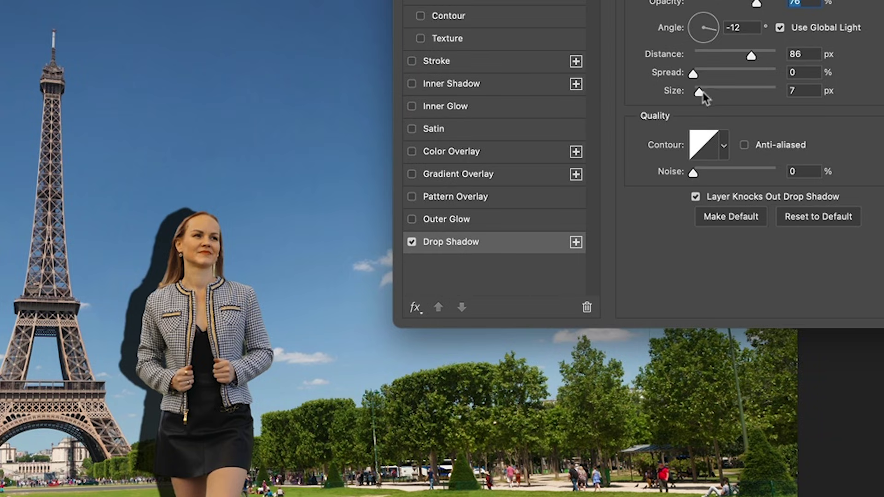
pyautogui.moveTo(699, 91); pyautogui.dragTo(703, 92)
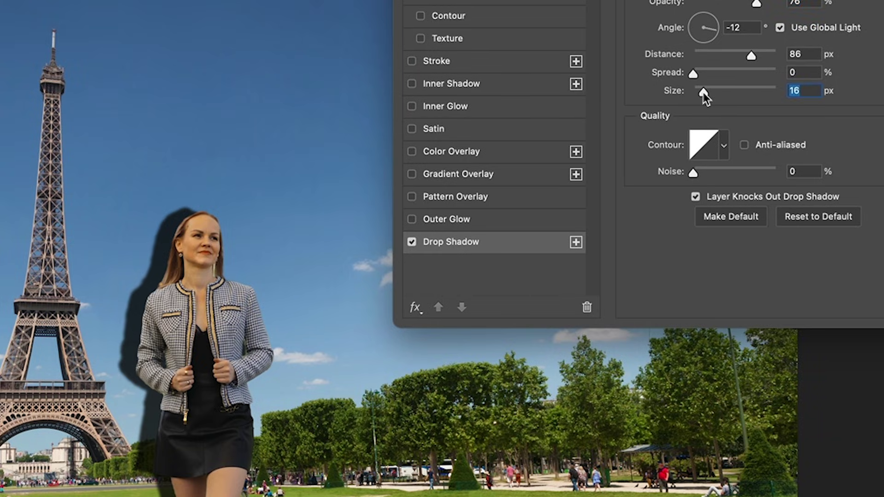
pyautogui.moveTo(703, 92); pyautogui.dragTo(705, 92)
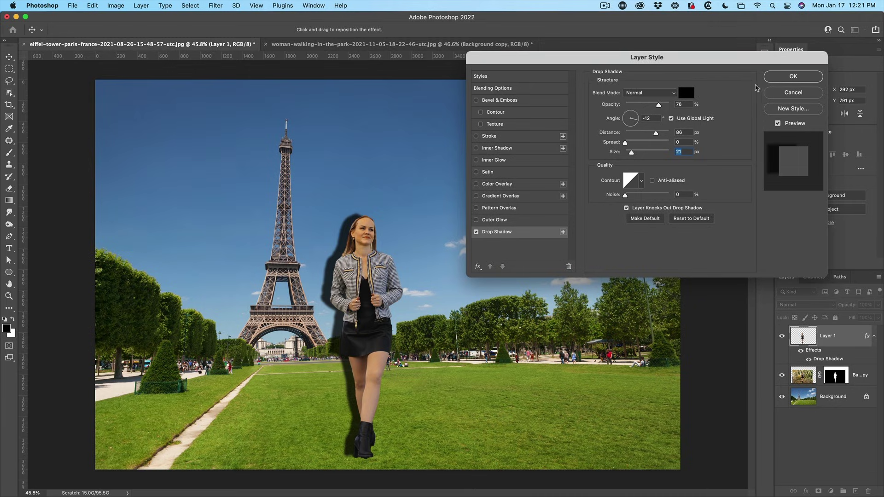
pyautogui.click(786, 77)
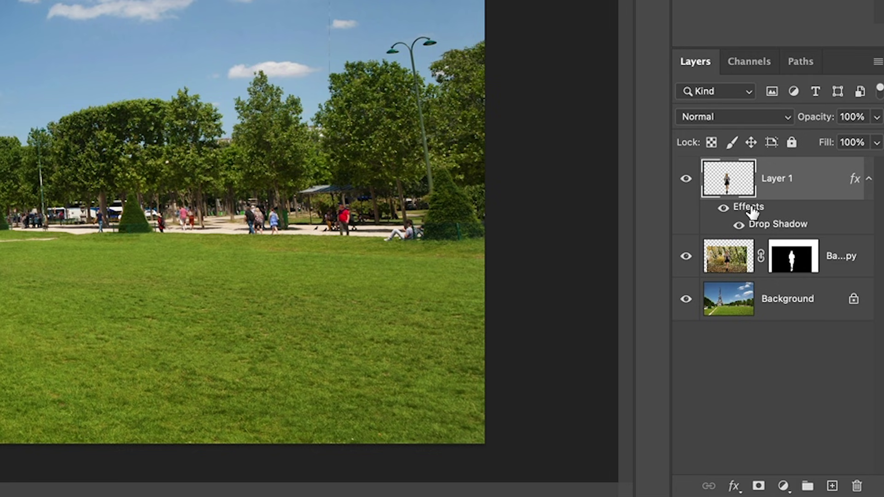
# Step: Convert Layer 1's drop shadow into its own layer, check it, and select it
pyautogui.rightClick(755, 204)
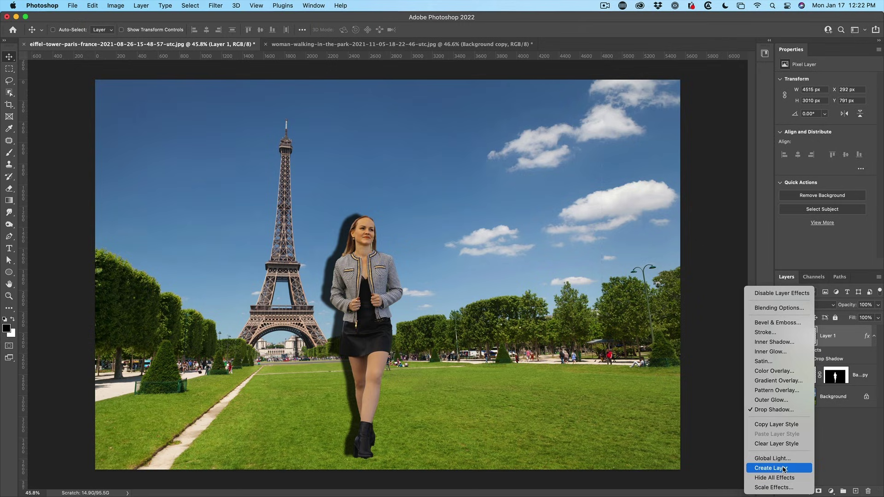
pyautogui.click(783, 469)
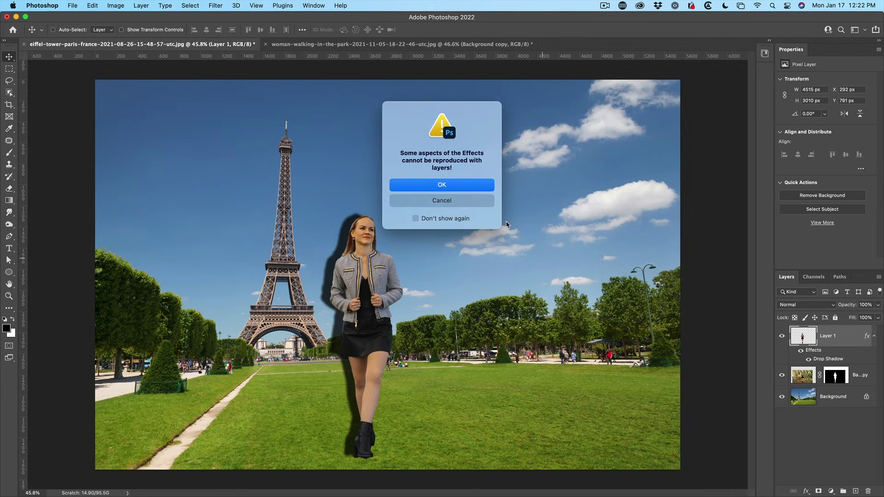
pyautogui.click(420, 183)
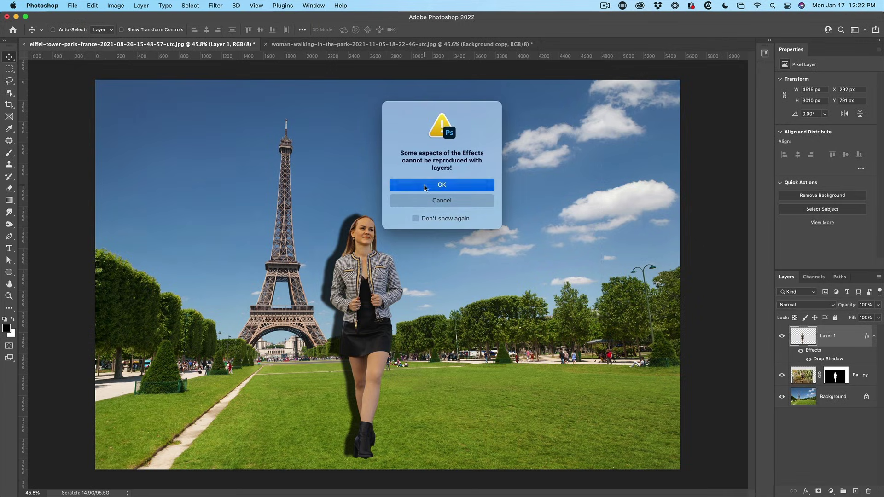
pyautogui.click(783, 336)
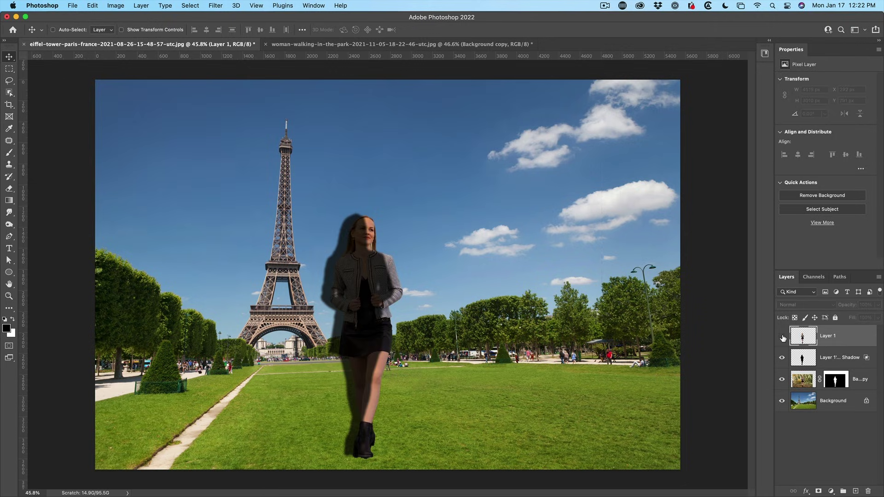
pyautogui.click(782, 337)
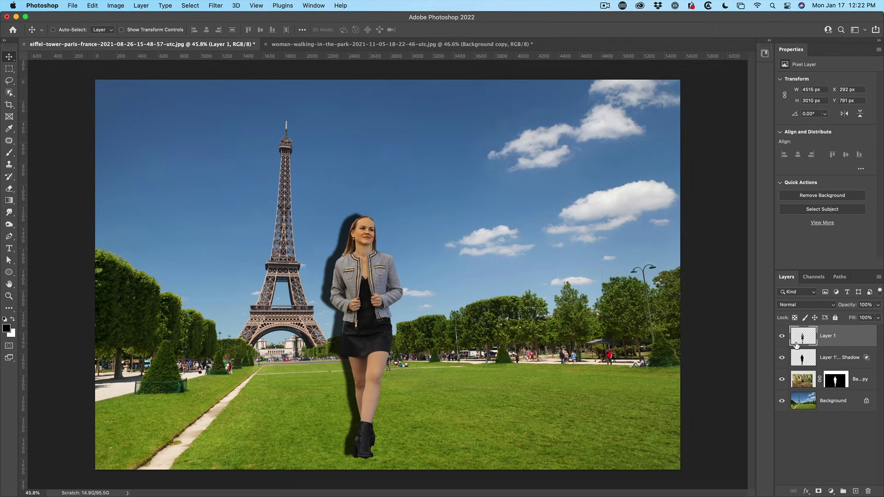
pyautogui.click(803, 357)
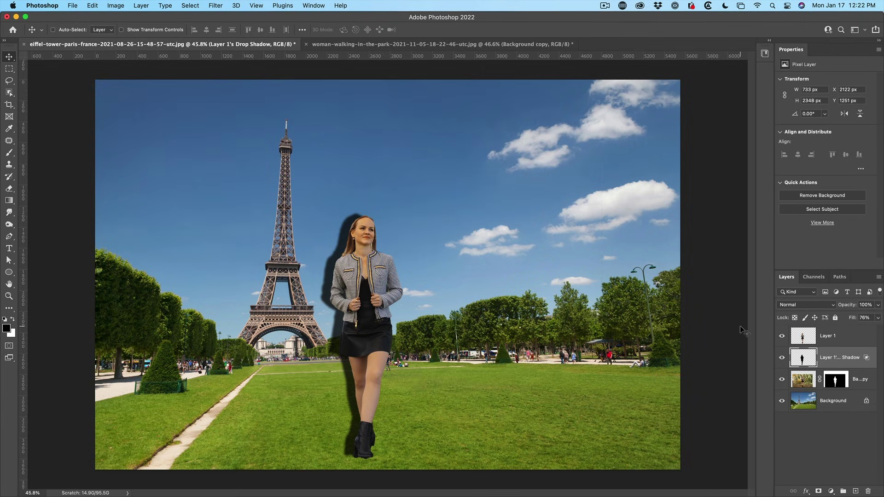
# Step: Free-transform the shadow layer, nudging it right and switching to Skew
pyautogui.hotkey('ctrl', 't')
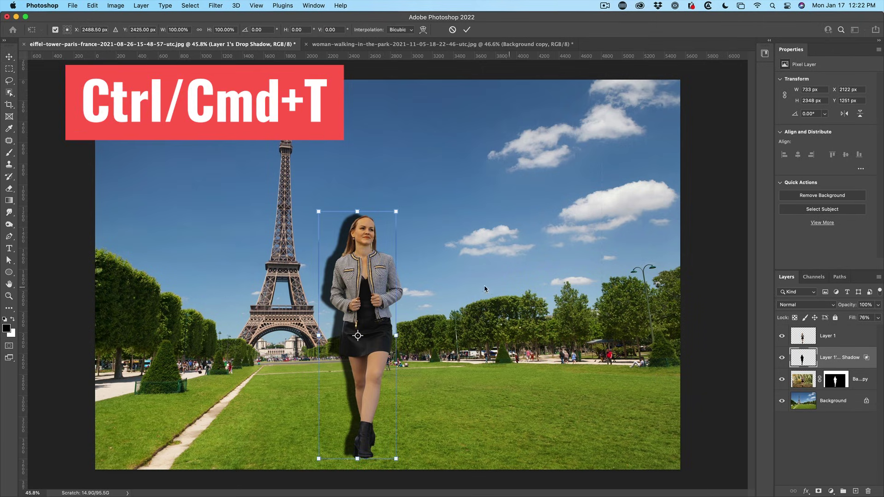
pyautogui.moveTo(369, 263); pyautogui.dragTo(380, 268)
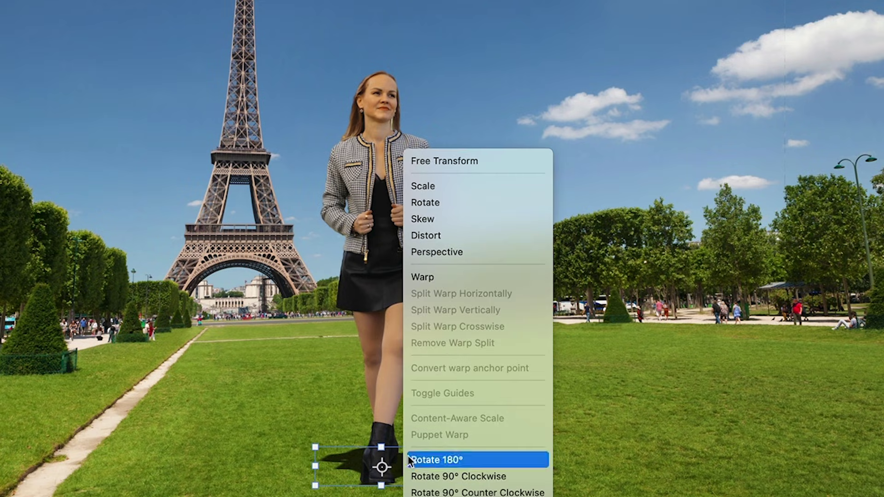
pyautogui.click(457, 220)
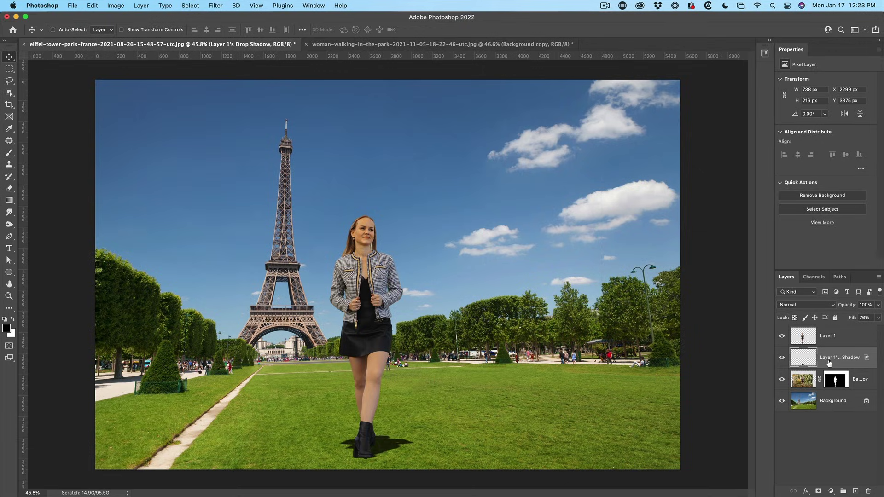
# Step: Soften the foot shadow with a Gaussian Blur of about 9 pixels radius
pyautogui.click(211, 5)
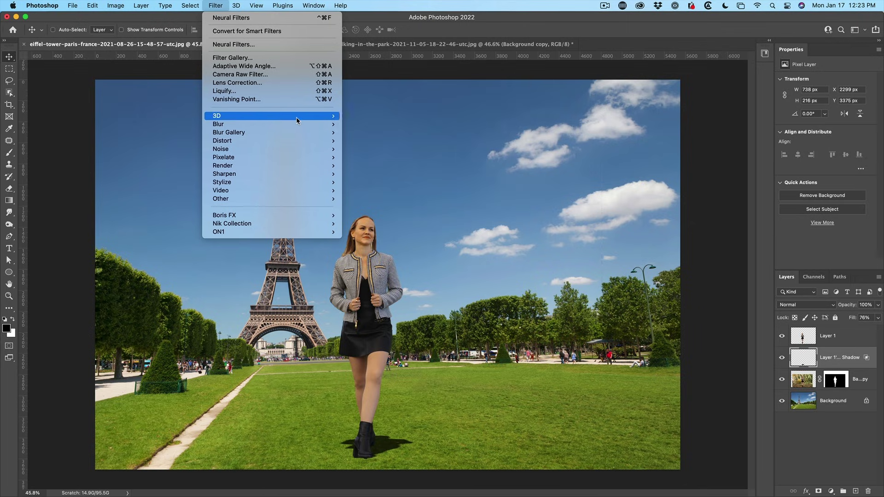
pyautogui.moveTo(269, 125)
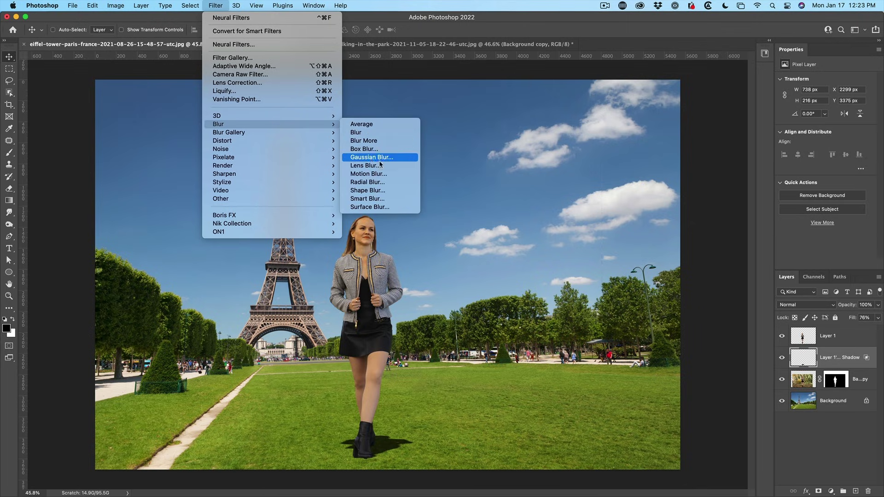
pyautogui.click(379, 161)
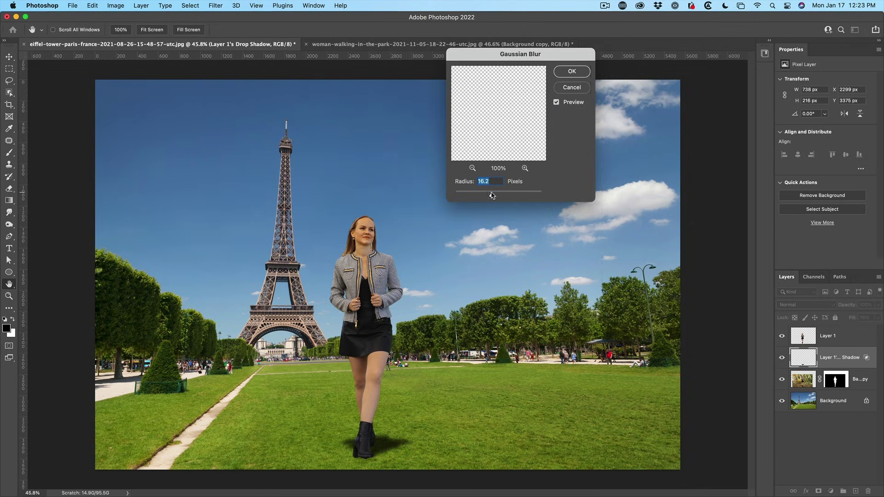
pyautogui.moveTo(491, 196); pyautogui.dragTo(481, 194)
pyautogui.click(571, 73)
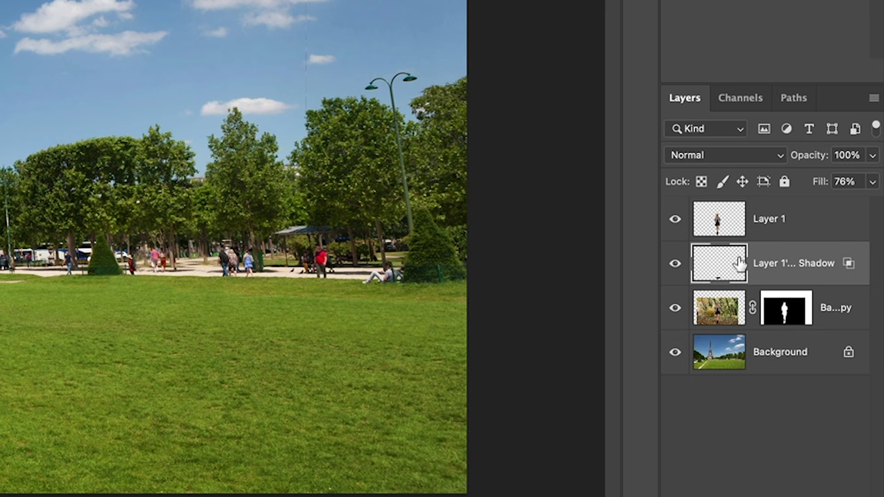
# Step: Lower the shadow layer's opacity to 63%
pyautogui.moveTo(810, 161); pyautogui.dragTo(780, 161)
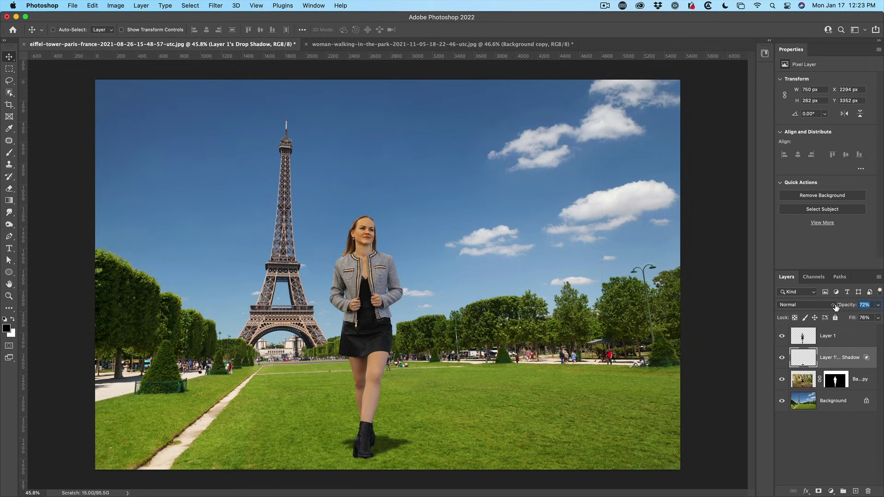
pyautogui.moveTo(835, 307); pyautogui.dragTo(832, 307)
pyautogui.moveTo(782, 336)
pyautogui.mouseDown()
pyautogui.moveTo(781, 382)
pyautogui.moveTo(782, 364)
pyautogui.mouseUp()
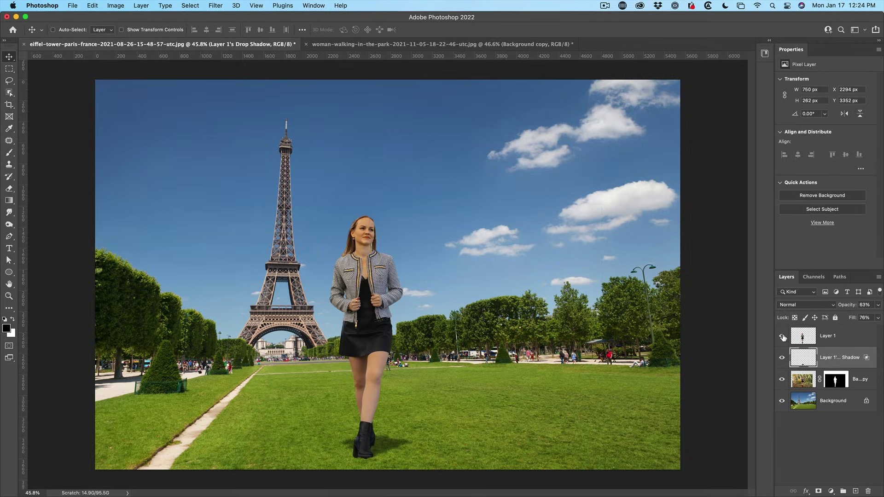